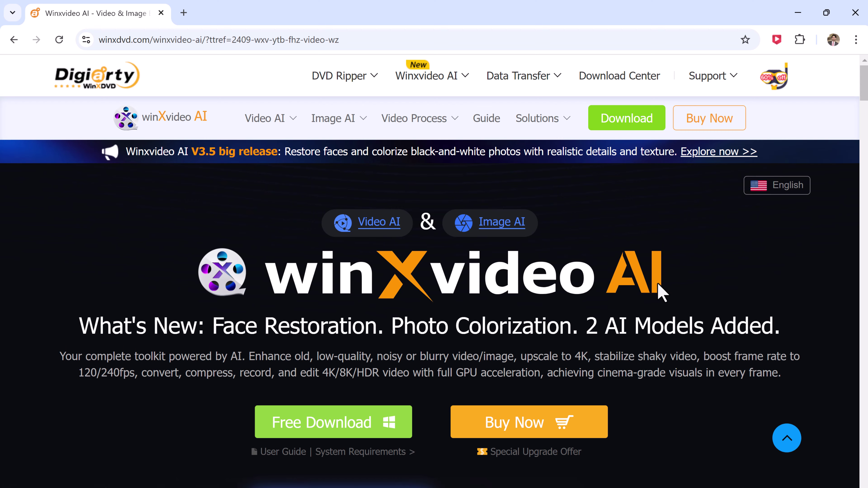
# - Load the portrait photo 4.jpg into the Image AI workspace
pyautogui.scroll(-2, 654, 289)
pyautogui.scroll(-1, 655, 288)
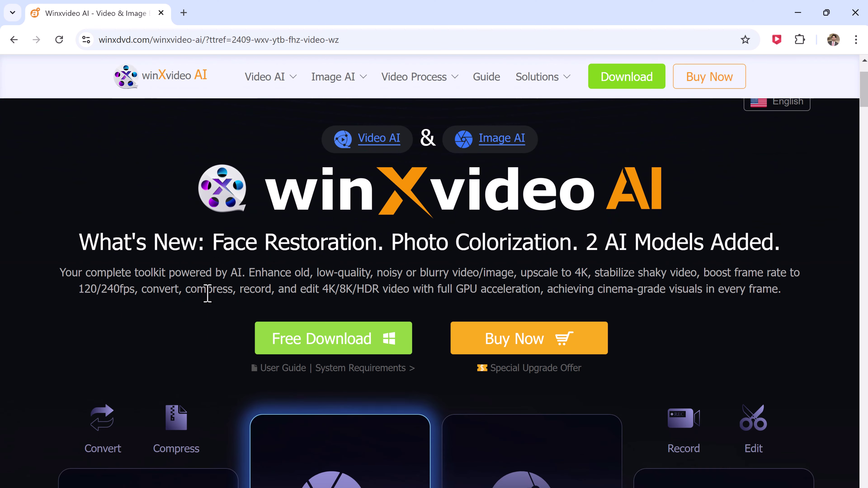
pyautogui.scroll(-5, 198, 325)
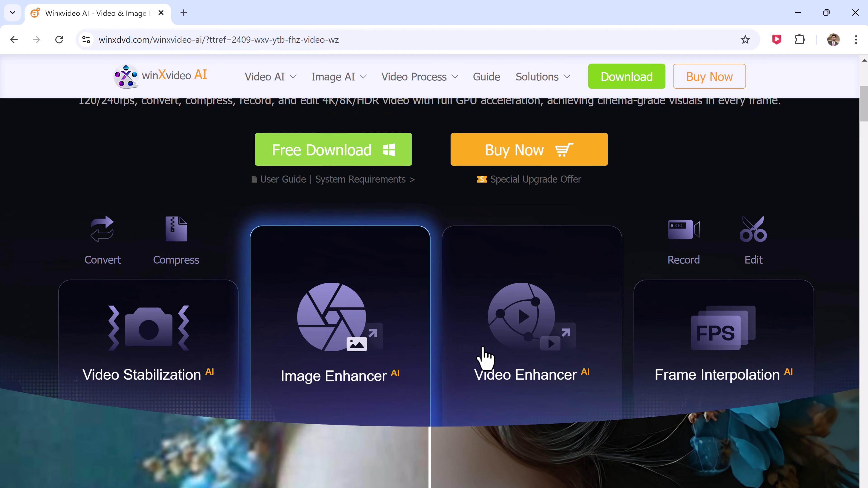
pyautogui.scroll(-1, 753, 362)
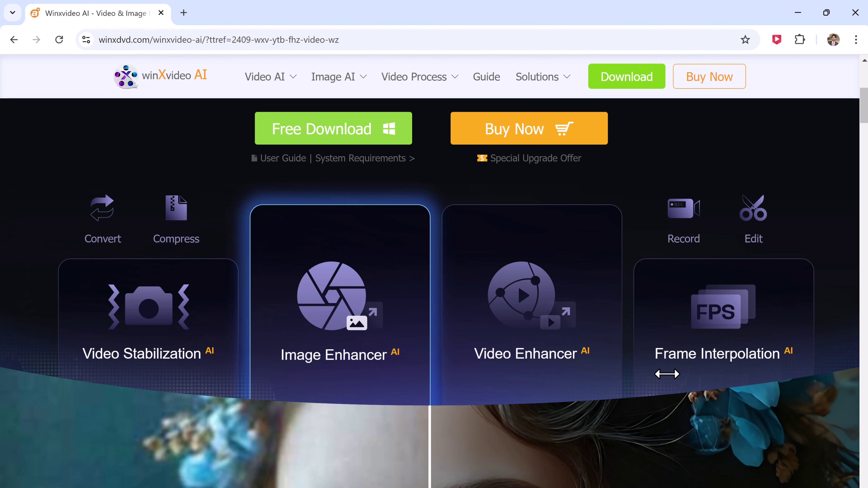
pyautogui.scroll(-7, 666, 372)
pyautogui.scroll(-2, 666, 373)
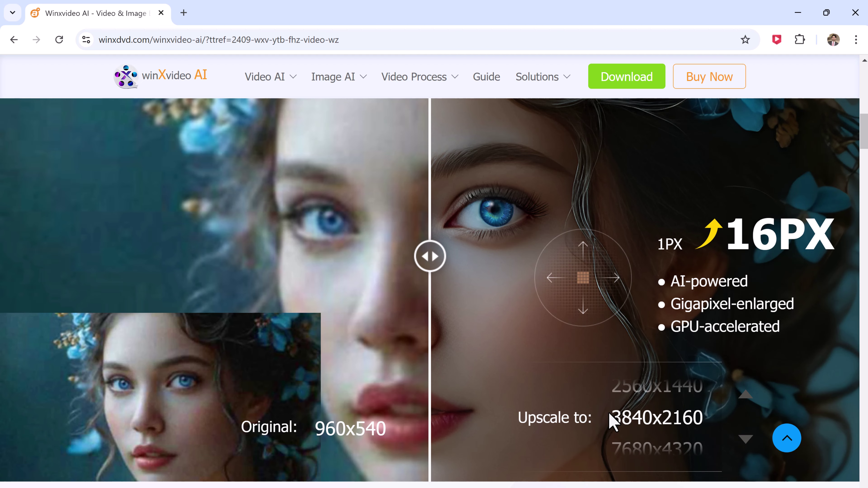
pyautogui.scroll(-10, 612, 445)
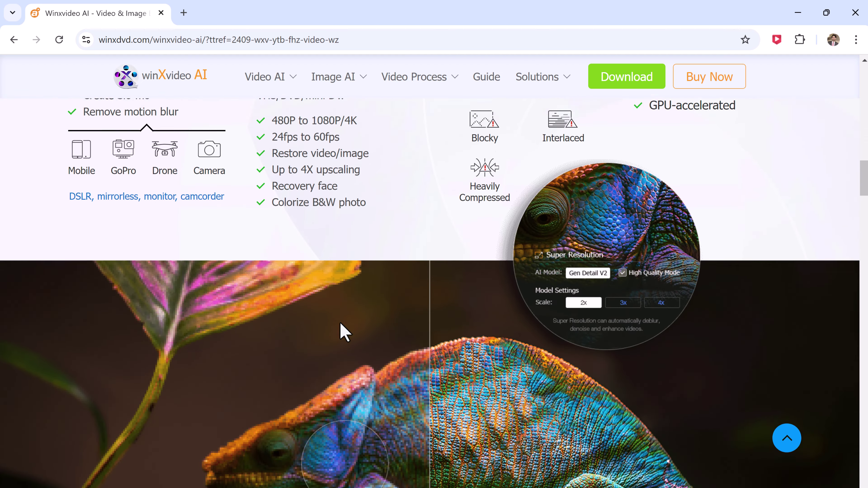
pyautogui.scroll(-4, 342, 331)
pyautogui.scroll(1, 254, 318)
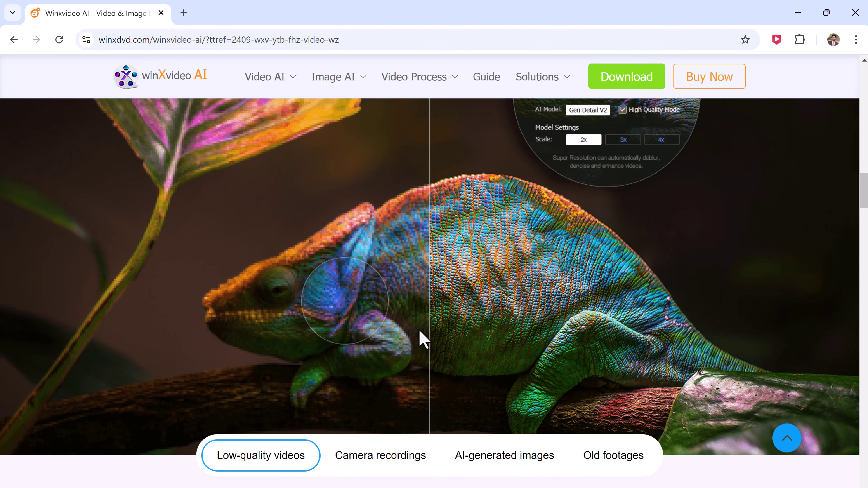
pyautogui.scroll(-5, 542, 355)
pyautogui.scroll(-5, 543, 352)
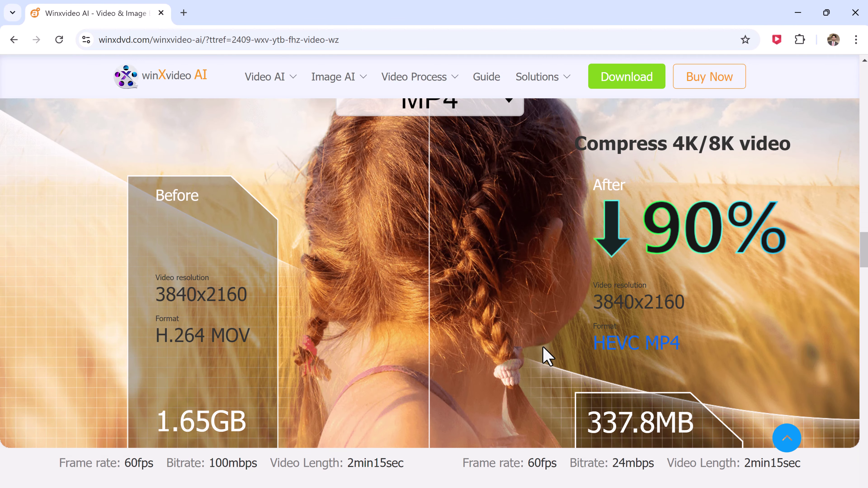
pyautogui.scroll(-10, 547, 356)
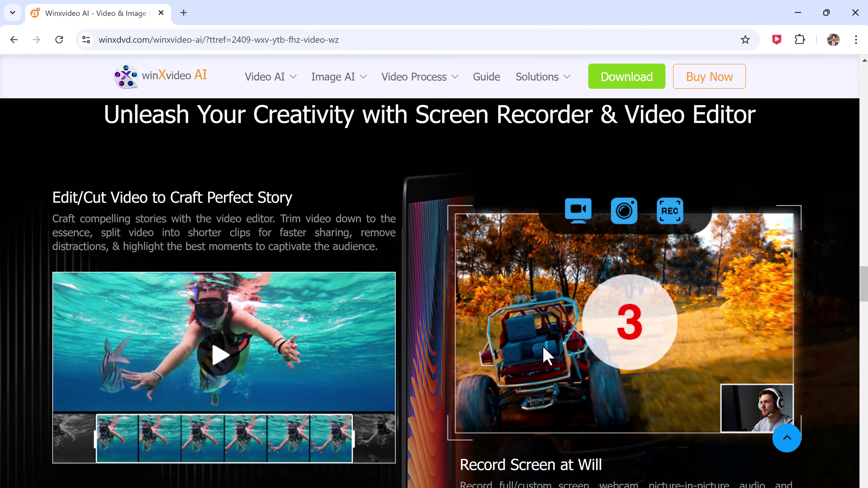
pyautogui.scroll(-3, 547, 356)
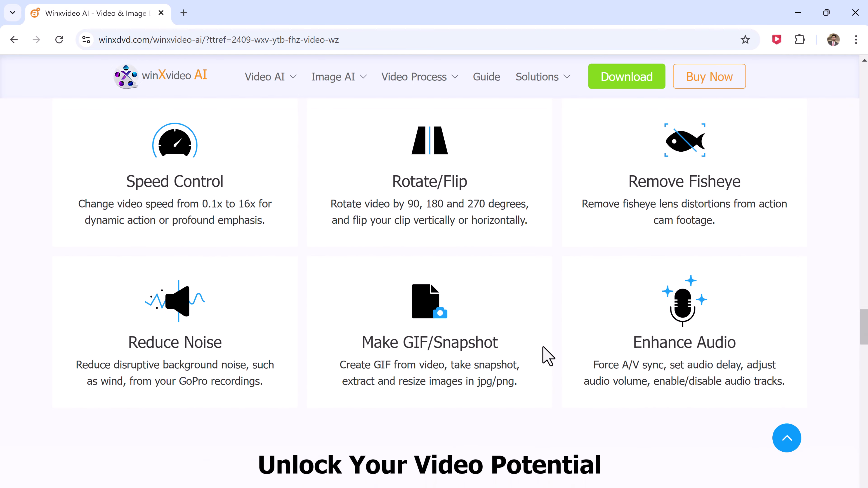
pyautogui.scroll(-10, 547, 356)
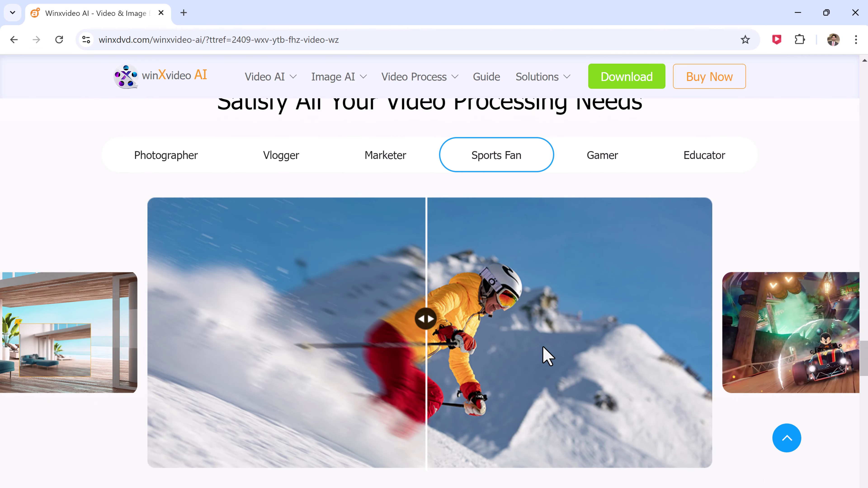
pyautogui.scroll(-10, 547, 356)
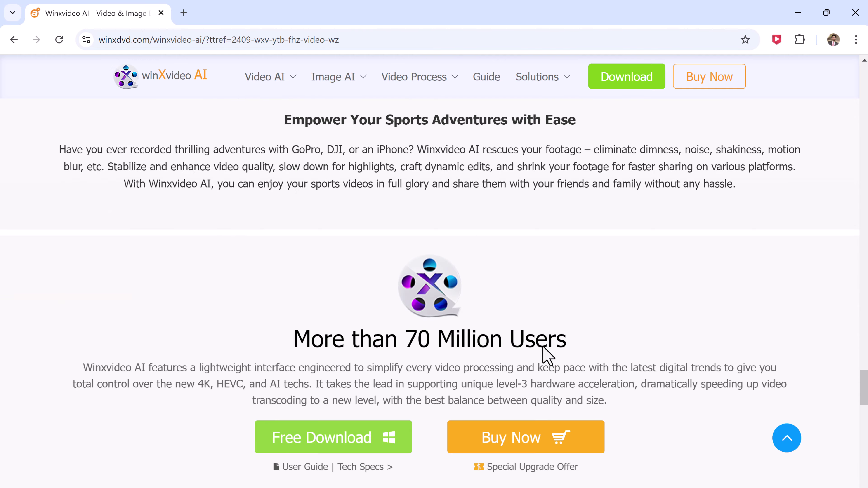
pyautogui.scroll(20, 547, 358)
pyautogui.scroll(15, 545, 352)
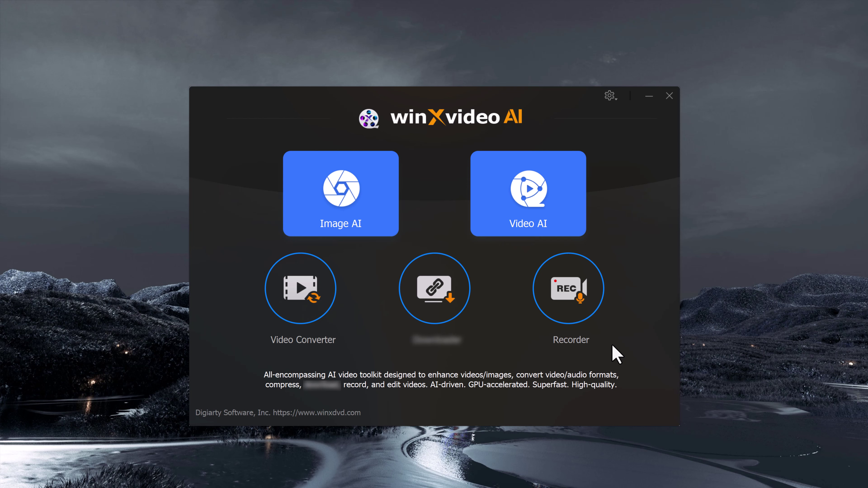
pyautogui.click(385, 228)
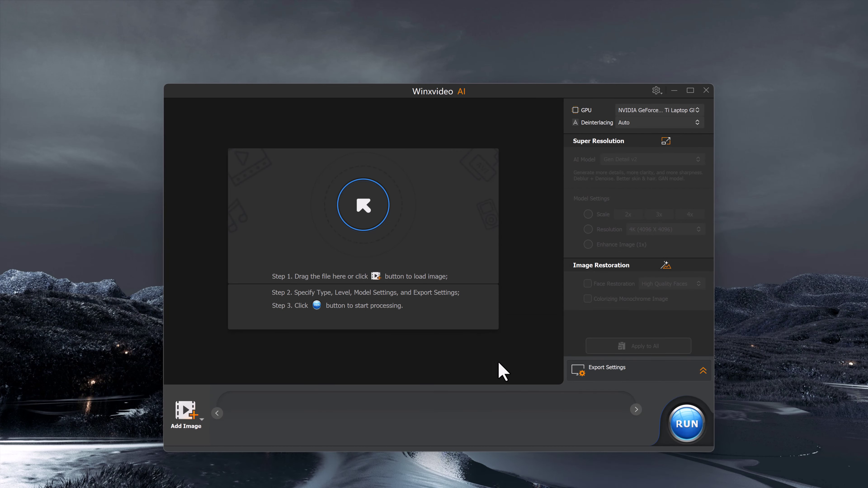
pyautogui.click(385, 228)
pyautogui.click(556, 219)
pyautogui.click(496, 362)
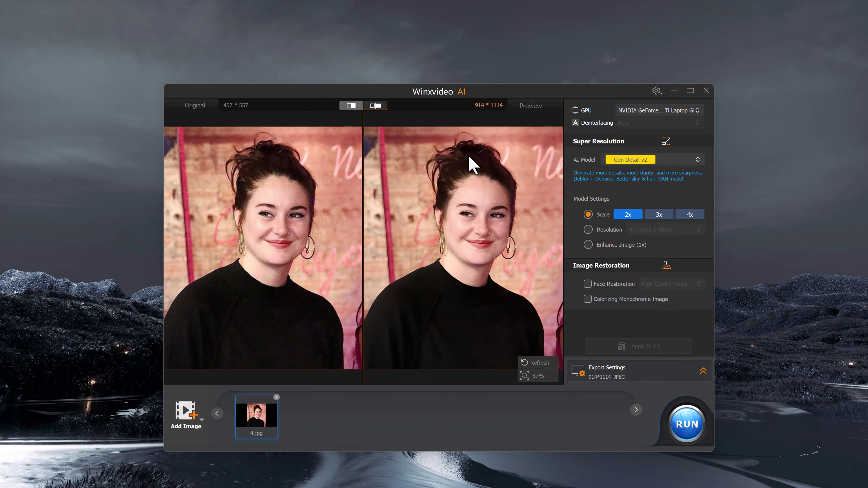
# - Compare before/after in the split-slider view, then return to side-by-side comparison
pyautogui.click(351, 106)
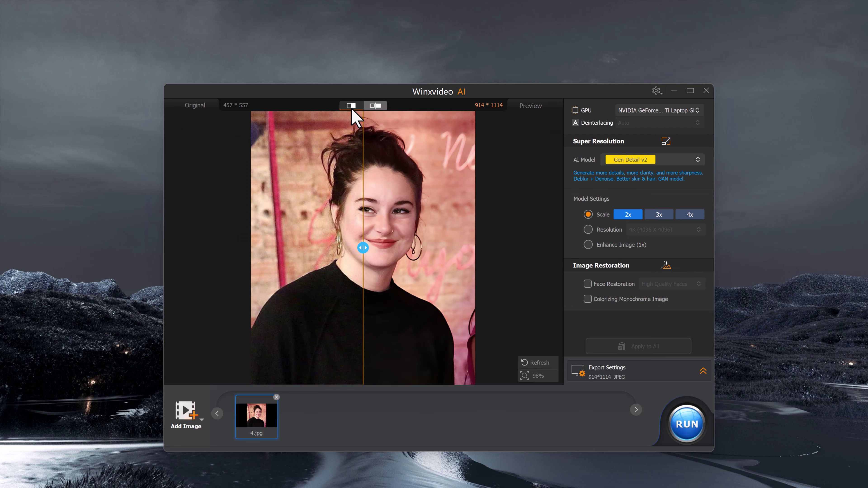
pyautogui.moveTo(362, 247); pyautogui.dragTo(230, 251)
pyautogui.click(375, 105)
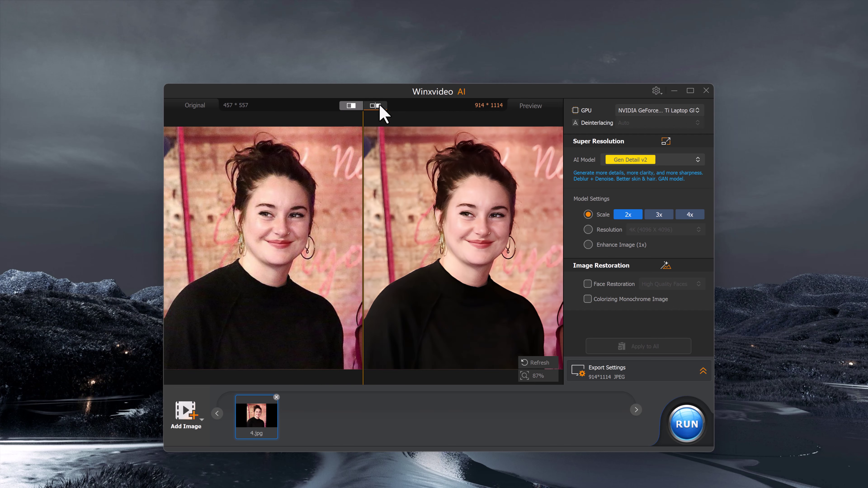
# - Switch 4.jpg to the Real Smooth v2 model and upscale it 4x to 1828×2228
pyautogui.click(697, 161)
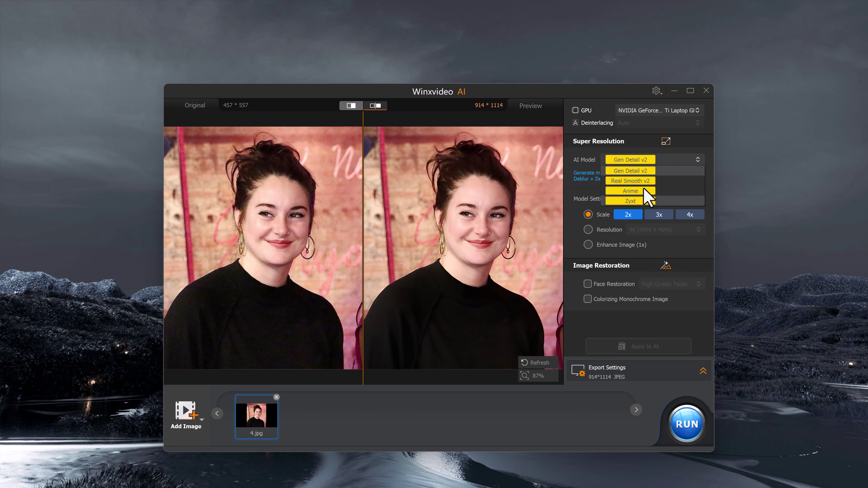
pyautogui.click(631, 181)
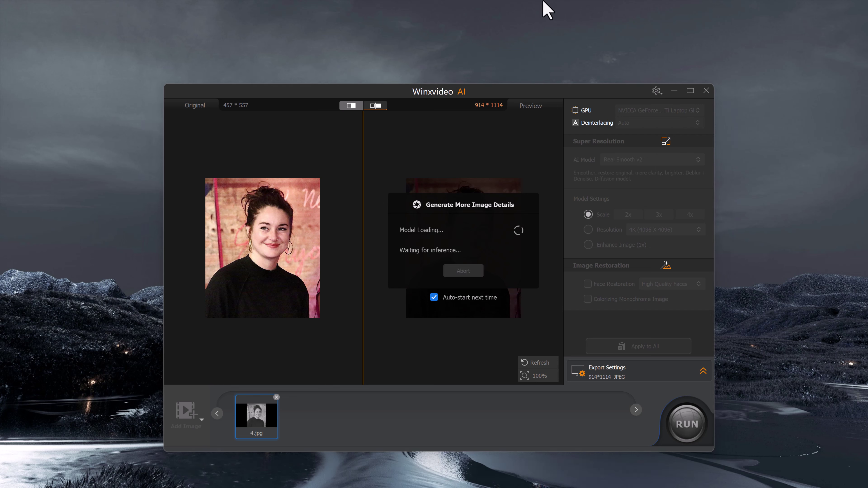
pyautogui.scroll(1, 501, 262)
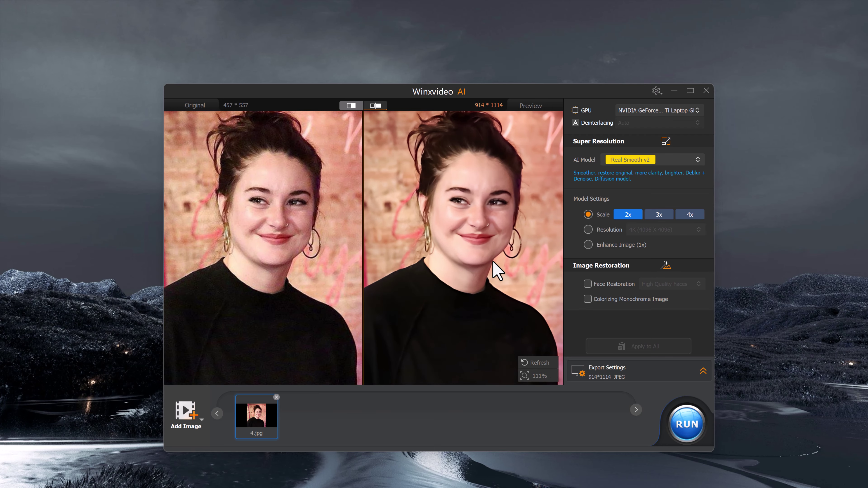
pyautogui.scroll(-1, 497, 270)
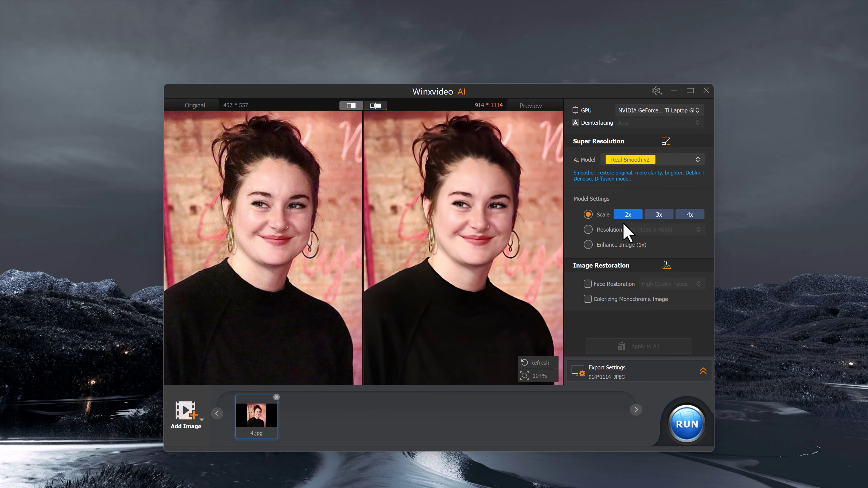
pyautogui.click(697, 217)
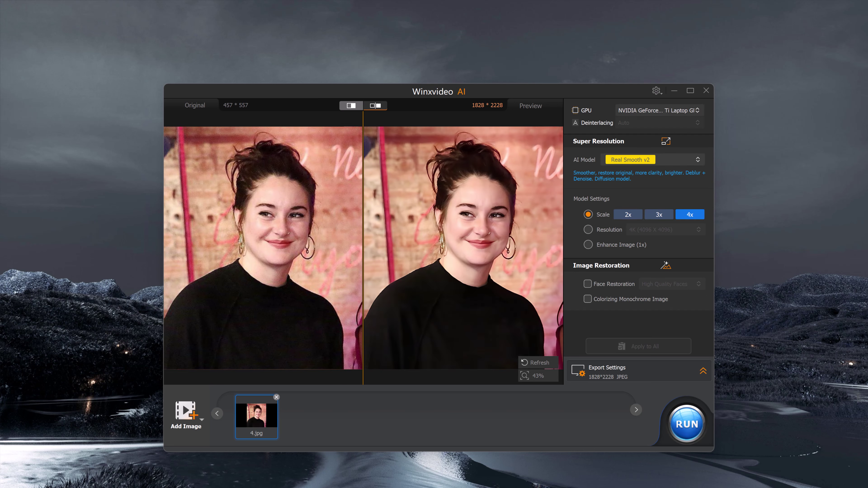
pyautogui.scroll(2, 511, 260)
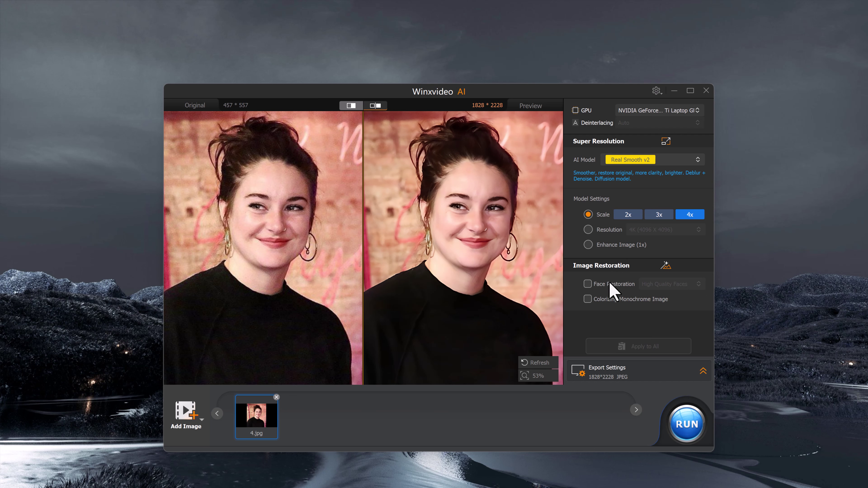
# - Enable High Quality Faces restoration and zoom into the preview to inspect the face
pyautogui.click(587, 284)
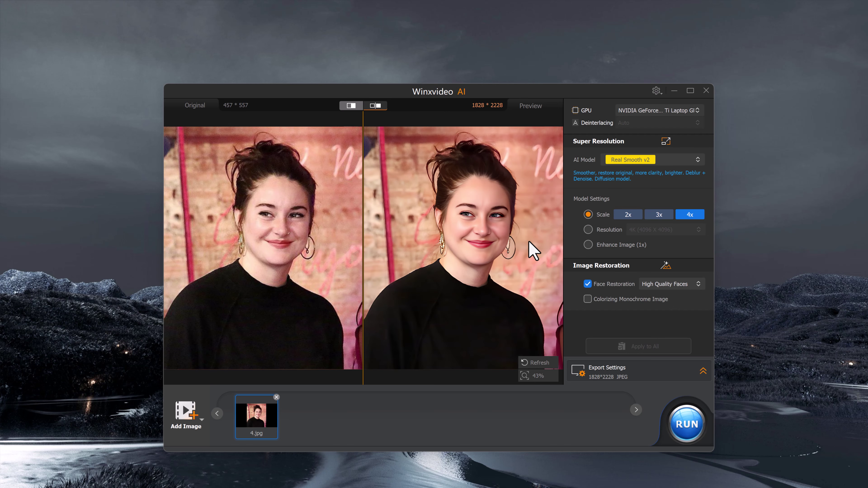
pyautogui.scroll(2, 531, 250)
pyautogui.scroll(2, 508, 275)
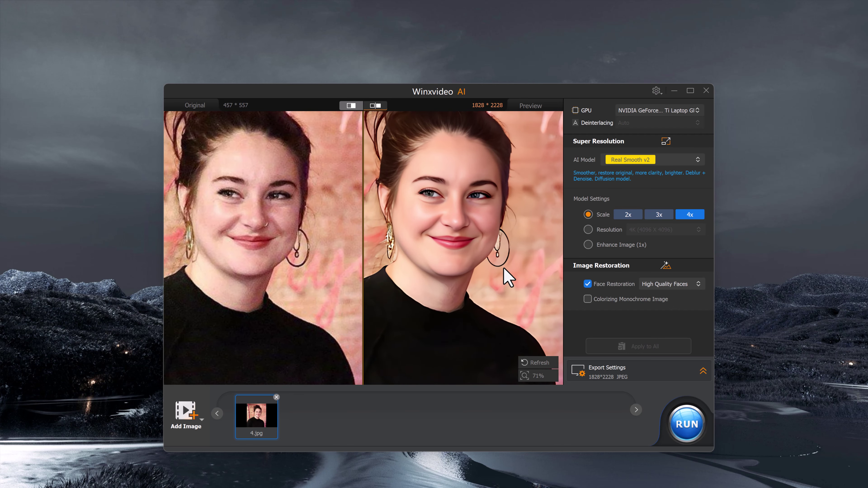
pyautogui.moveTo(437, 247); pyautogui.dragTo(456, 275)
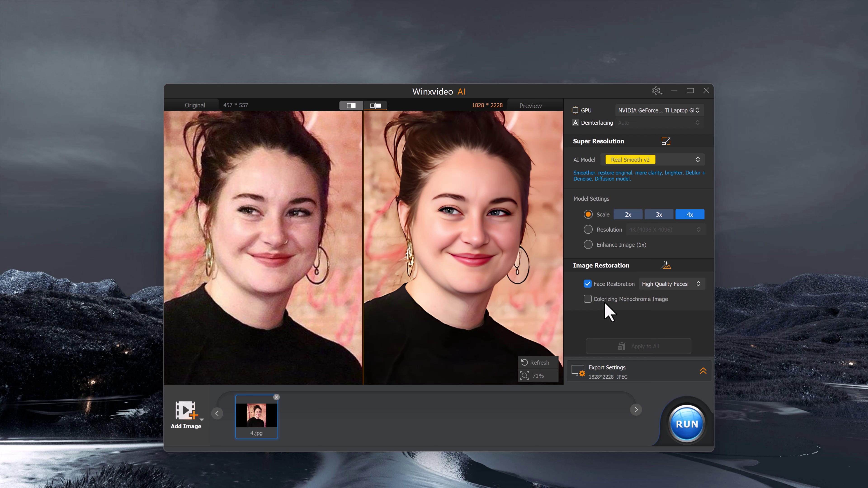
# - Export the portrait as a 100%-quality JPEG, producing 4_1828x2228.jpg
pyautogui.click(703, 371)
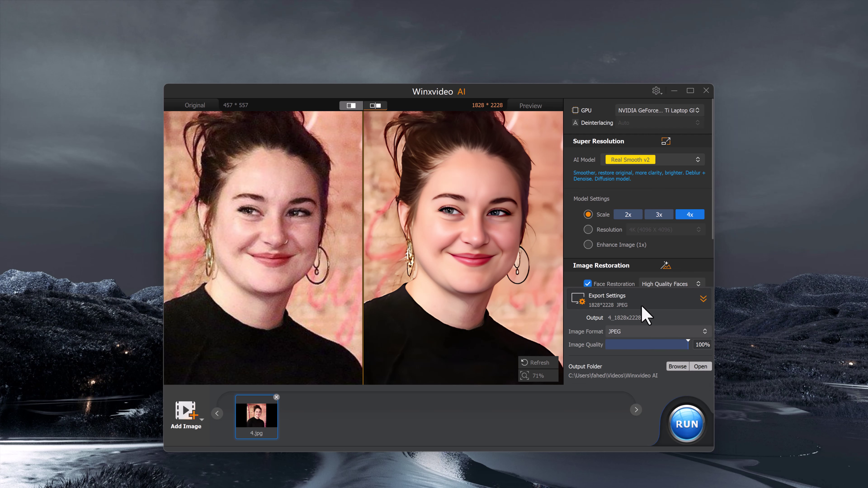
pyautogui.click(703, 333)
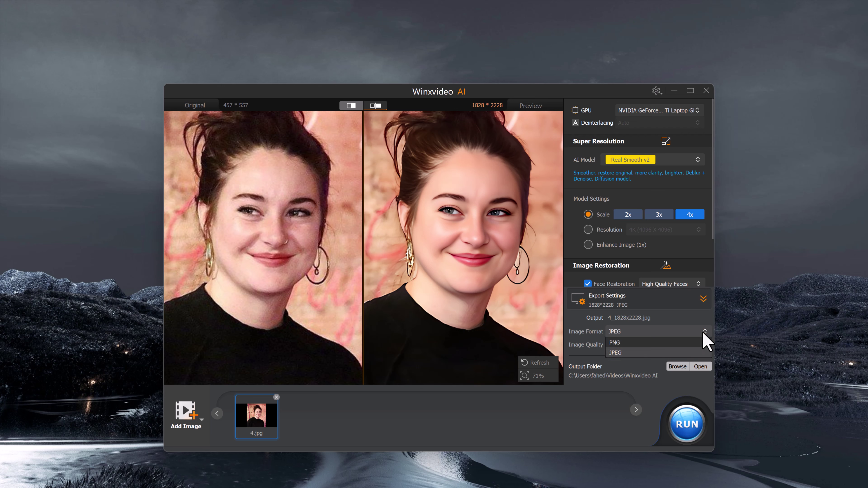
pyautogui.click(704, 333)
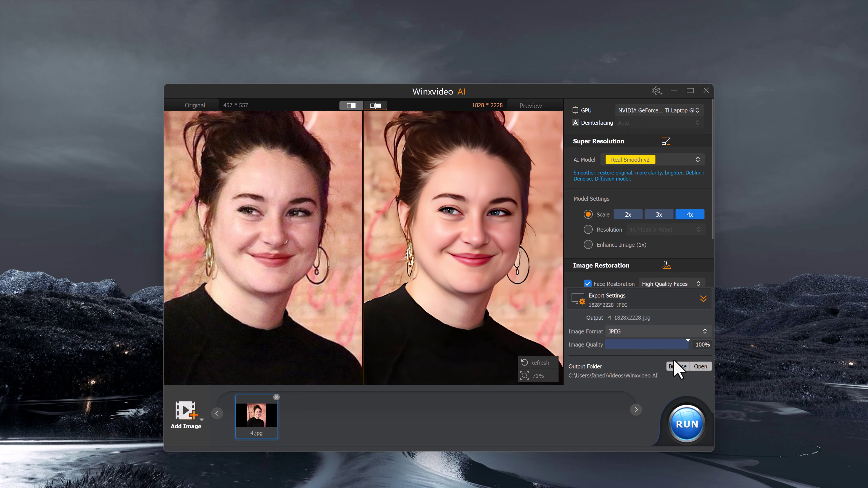
pyautogui.click(687, 424)
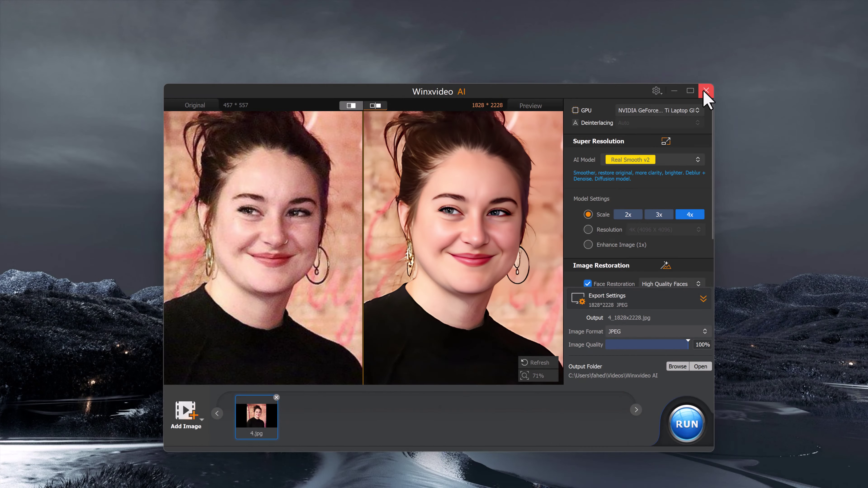
# - Close the Image AI window and open the Video AI workspace
pyautogui.click(706, 91)
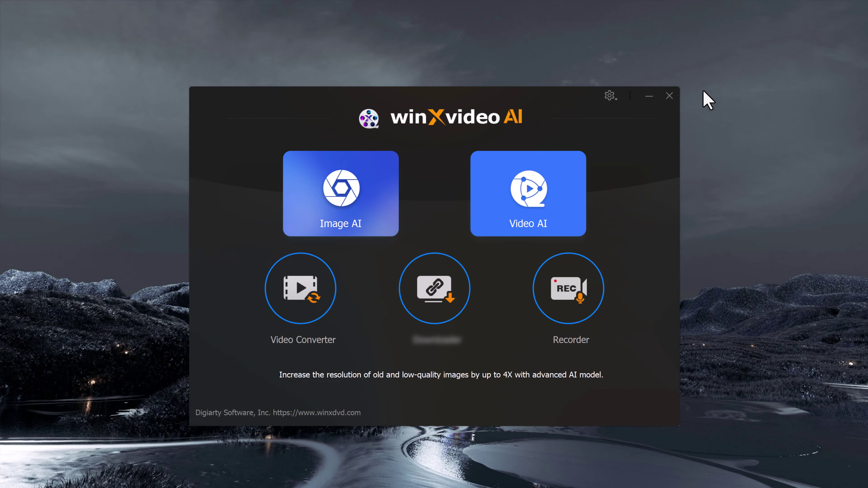
pyautogui.click(567, 207)
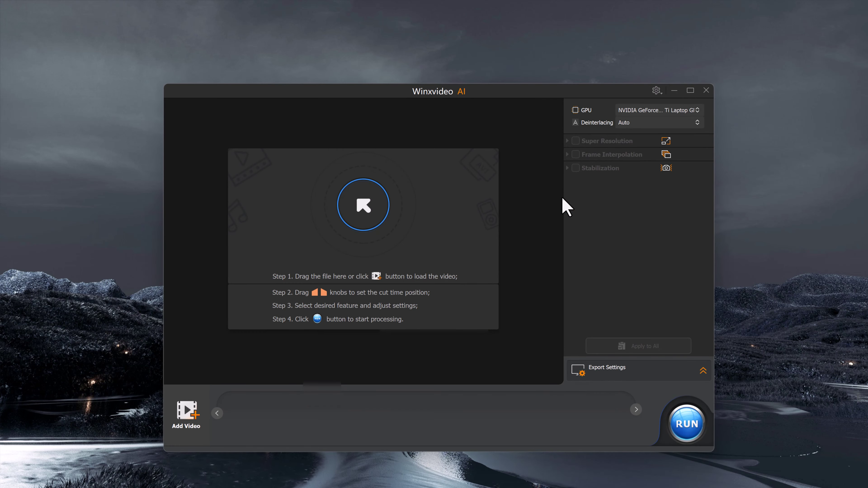
# - Load video 1.mp4 from Videos > HitPaw into the video enhancer
pyautogui.click(369, 214)
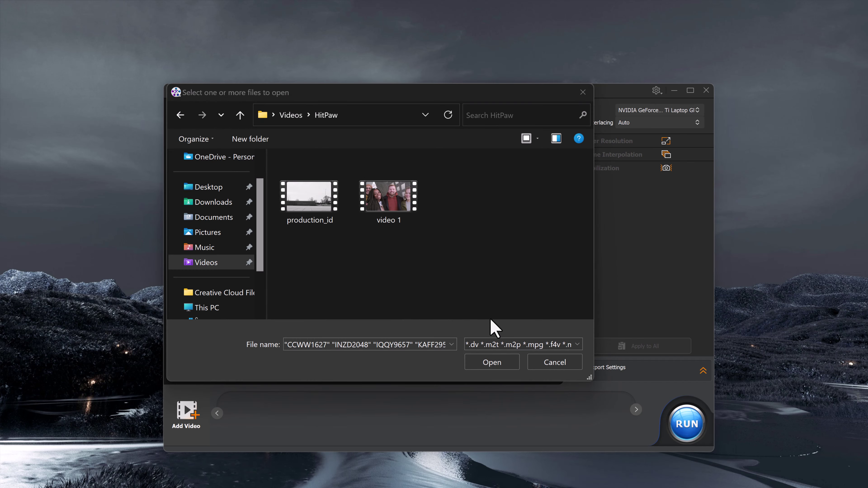
pyautogui.doubleClick(389, 212)
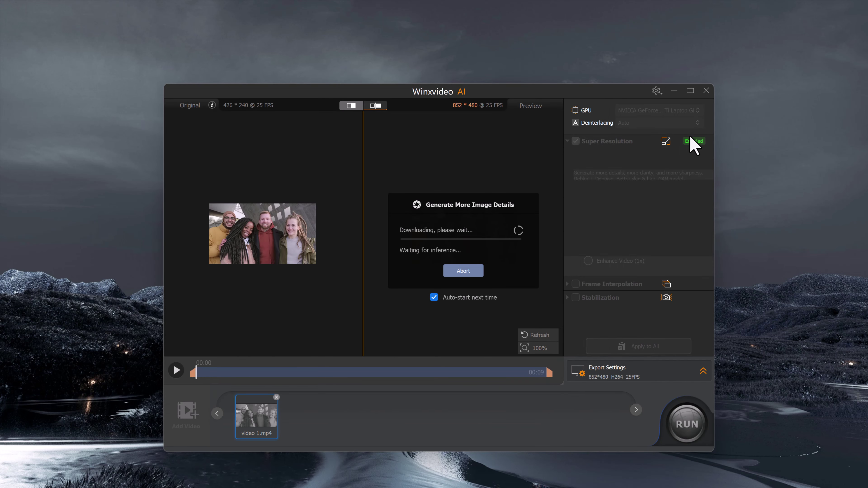
pyautogui.scroll(2, 260, 240)
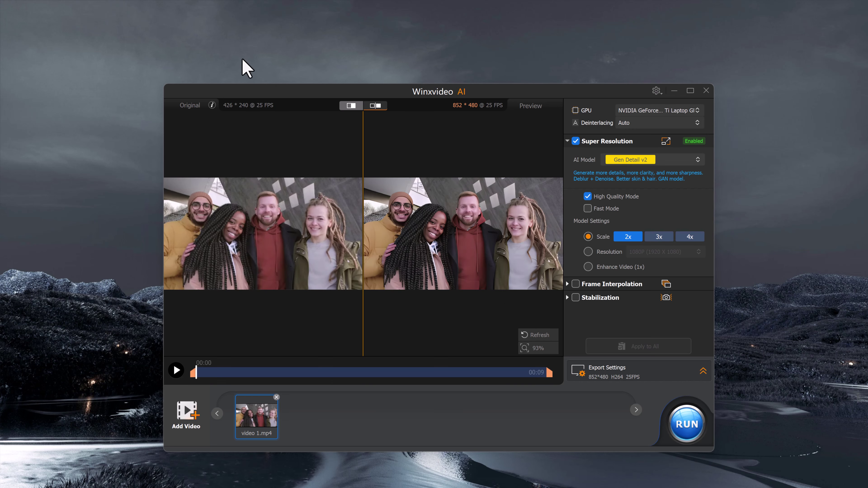
pyautogui.scroll(2, 466, 212)
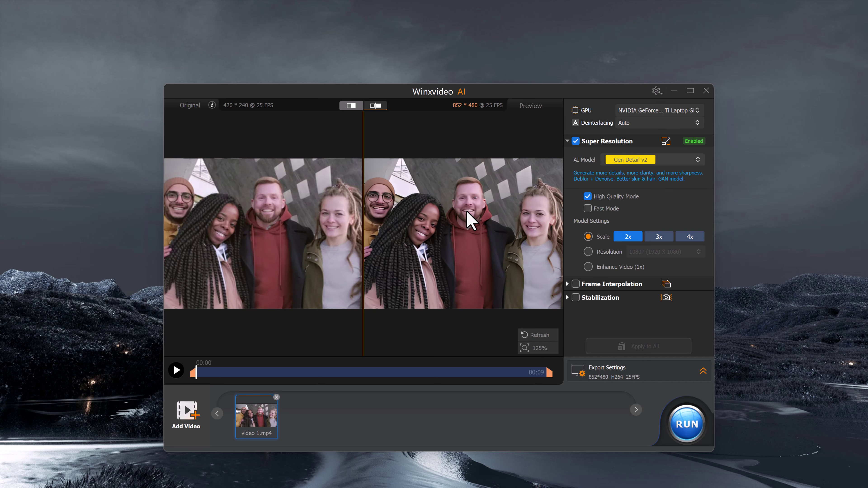
pyautogui.scroll(-1, 471, 260)
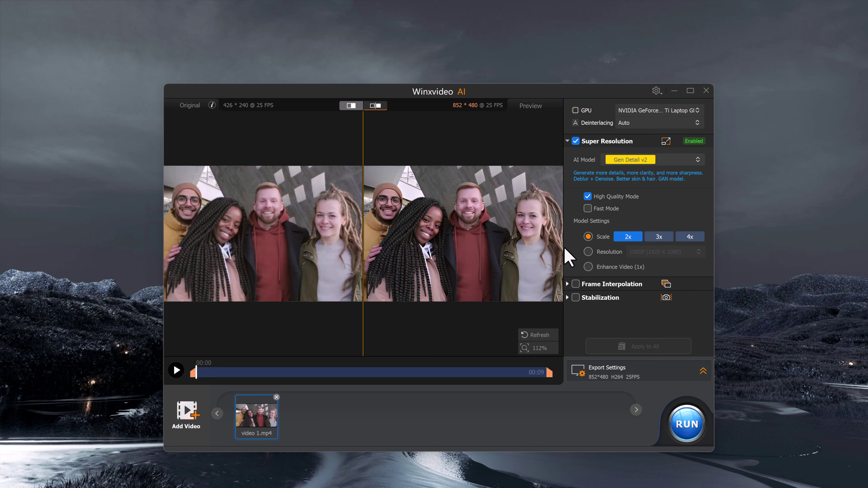
# - Set Super Resolution to Real Smooth v2 with a 4K (3840 X 2160) target resolution
pyautogui.click(697, 160)
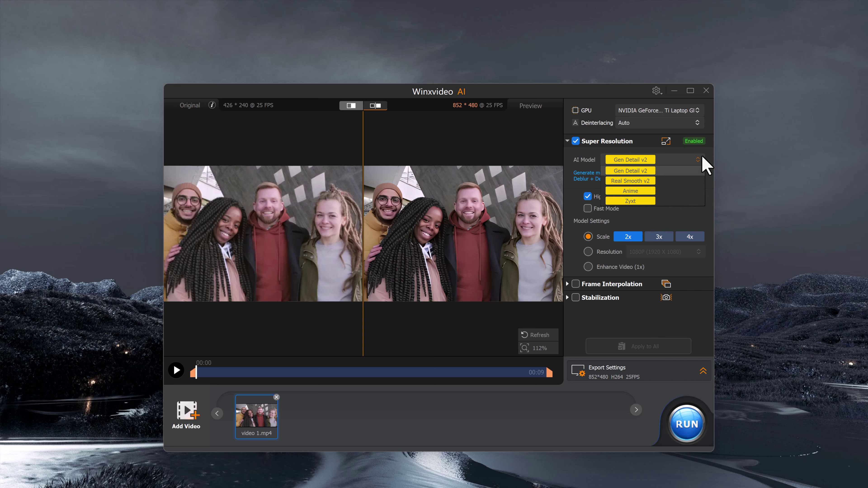
pyautogui.click(641, 182)
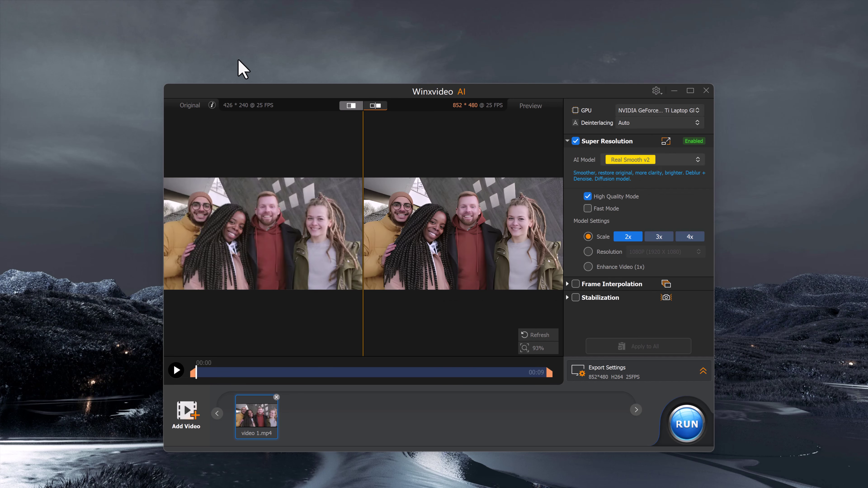
pyautogui.scroll(1, 444, 259)
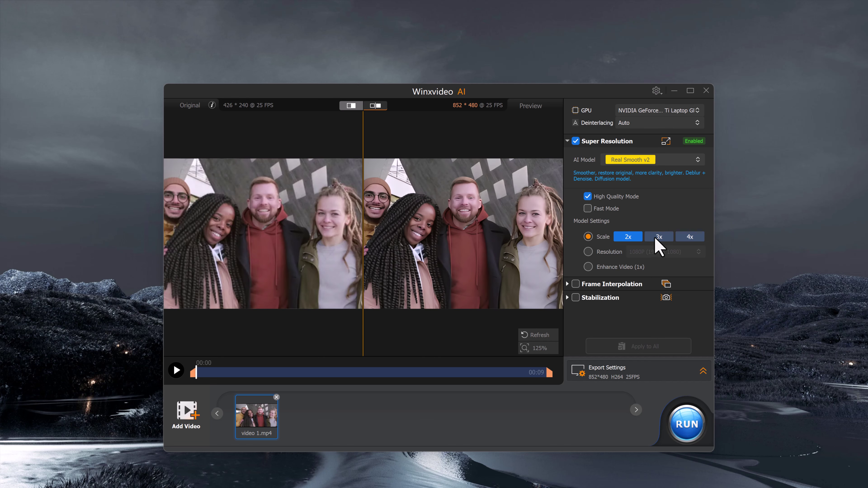
pyautogui.click(588, 252)
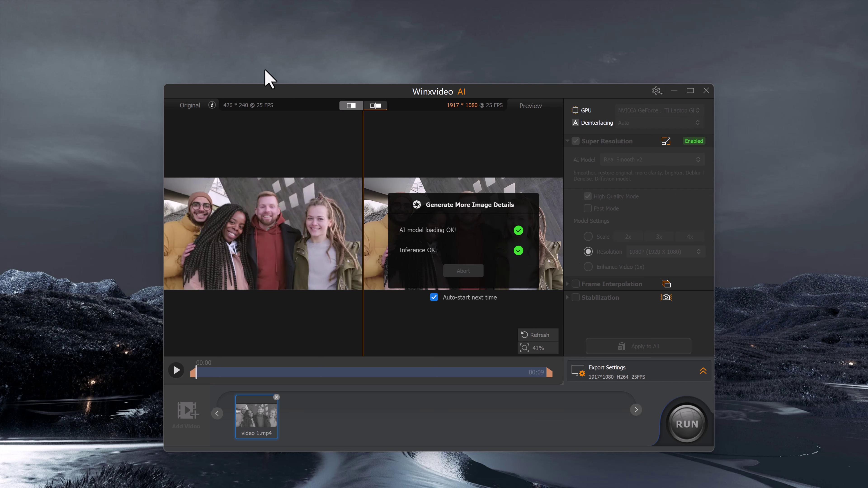
pyautogui.click(697, 253)
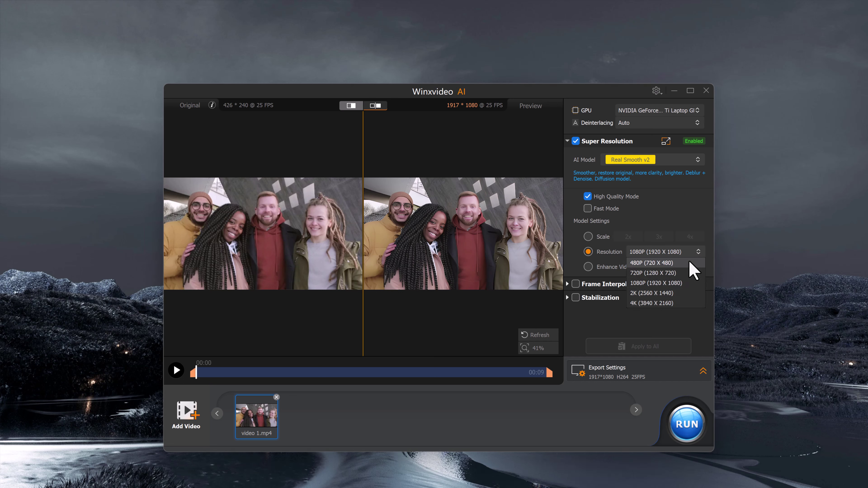
pyautogui.click(670, 303)
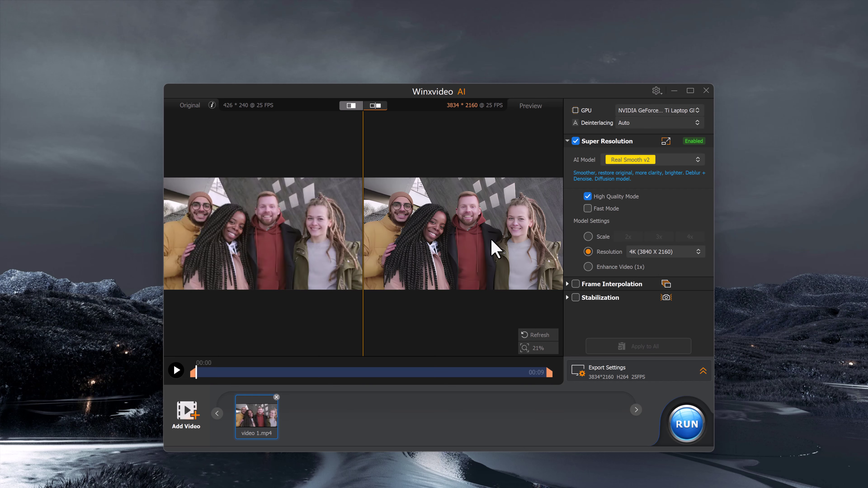
# - Enable 2X frame interpolation and Two Pass stabilization with the Best Stability preset
pyautogui.scroll(2, 495, 248)
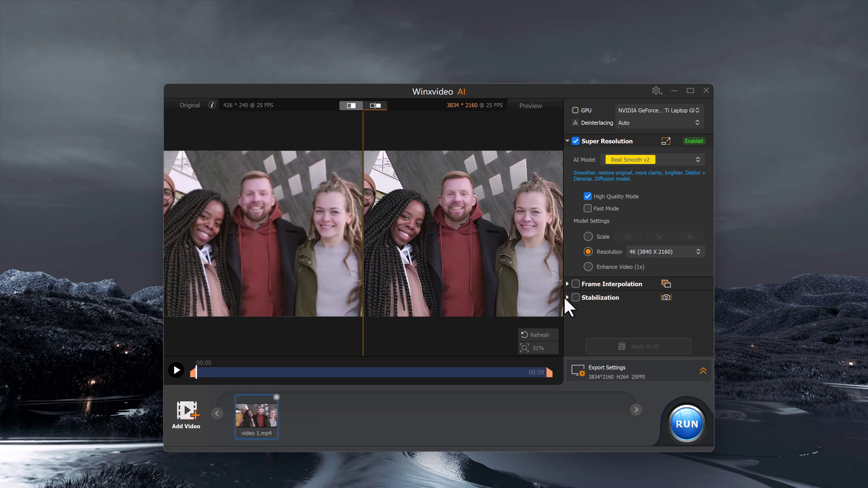
pyautogui.click(575, 284)
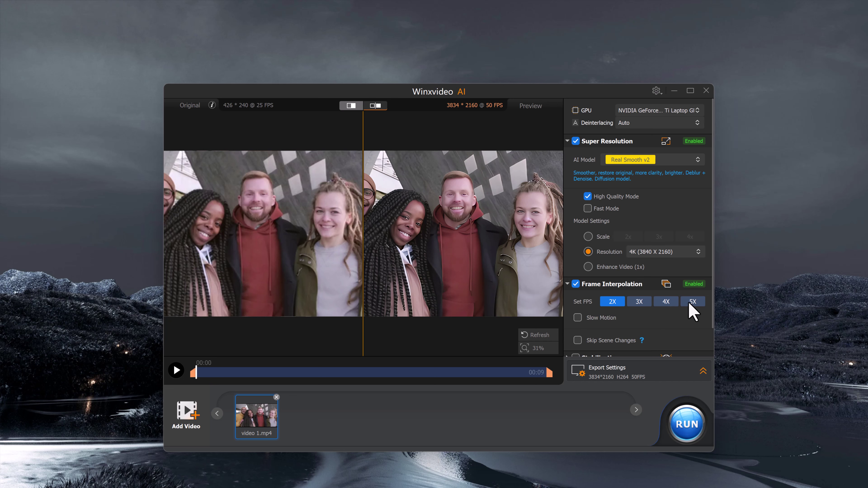
pyautogui.scroll(-1, 595, 330)
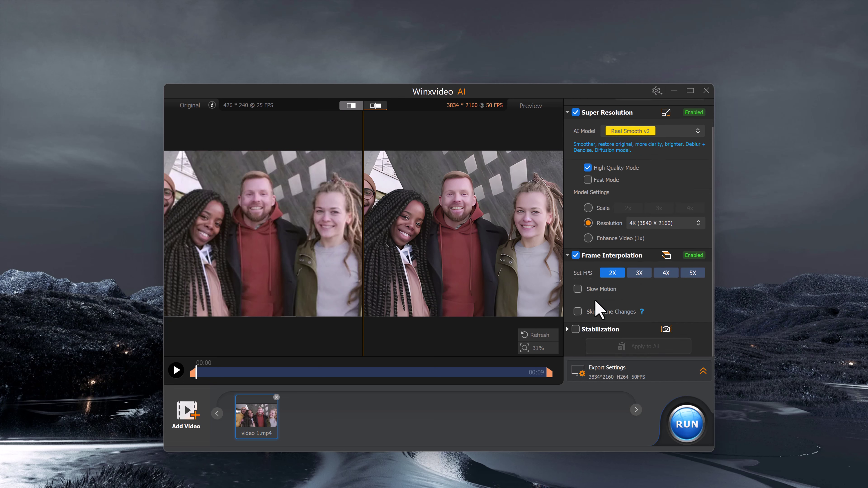
pyautogui.click(601, 329)
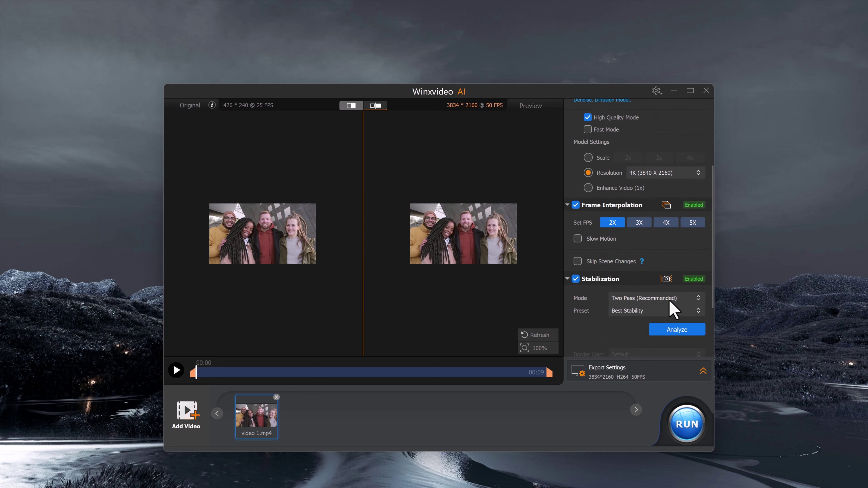
pyautogui.click(696, 299)
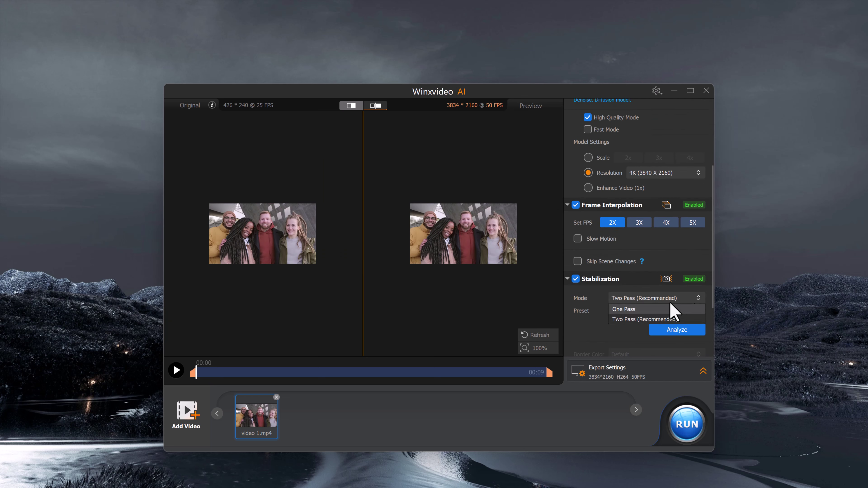
pyautogui.click(600, 325)
pyautogui.click(684, 310)
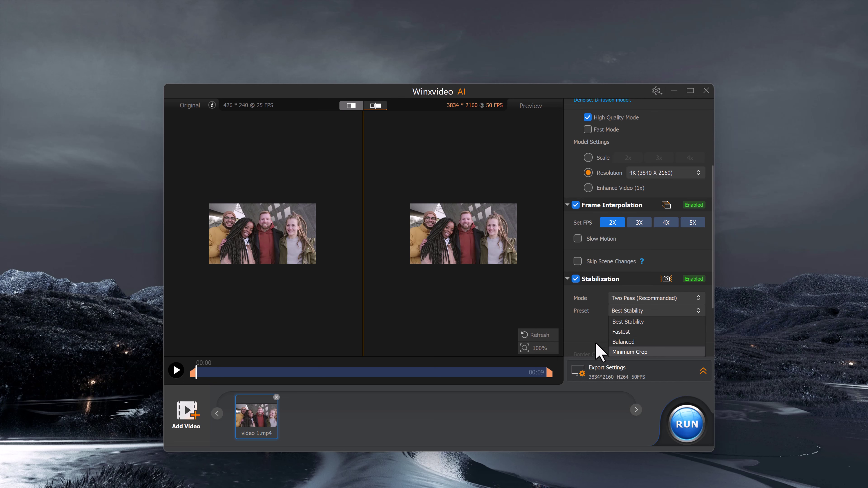
pyautogui.click(595, 329)
pyautogui.scroll(-1, 648, 357)
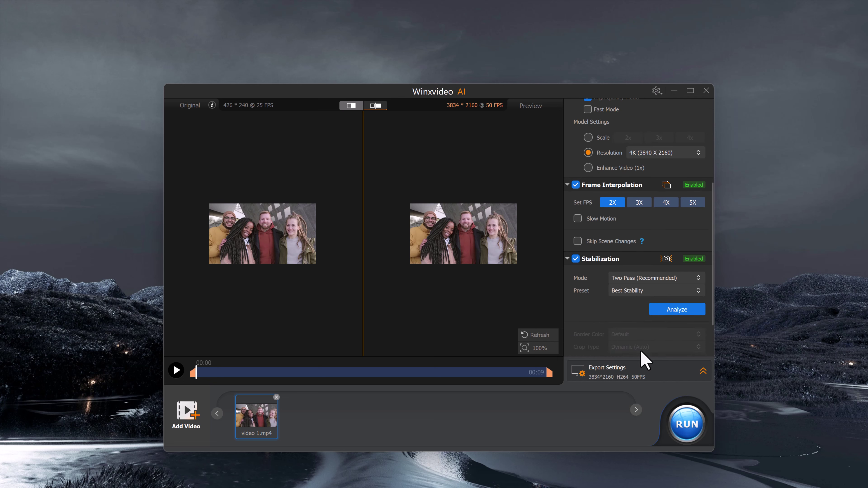
pyautogui.scroll(-1, 628, 331)
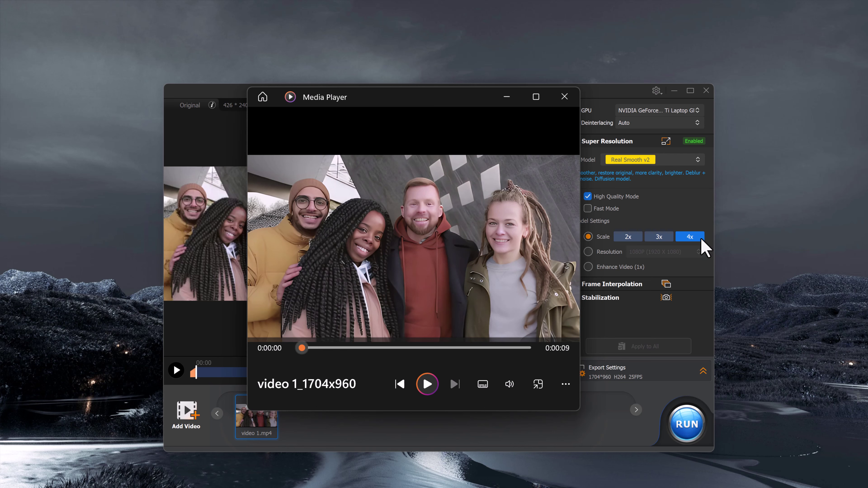
# - Play video 1_1704x960 in Media Player and pause it near the end
pyautogui.click(433, 385)
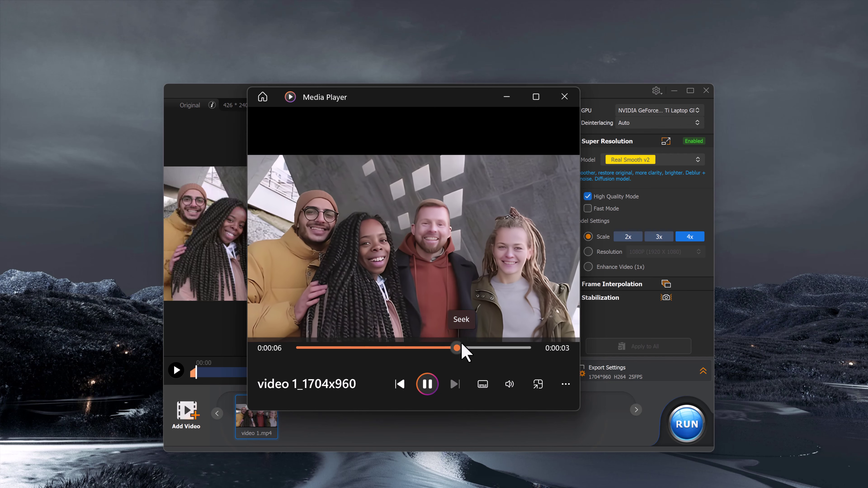
pyautogui.click(431, 387)
# - Close Media Player and the Video AI window to get back to the launcher
pyautogui.click(564, 96)
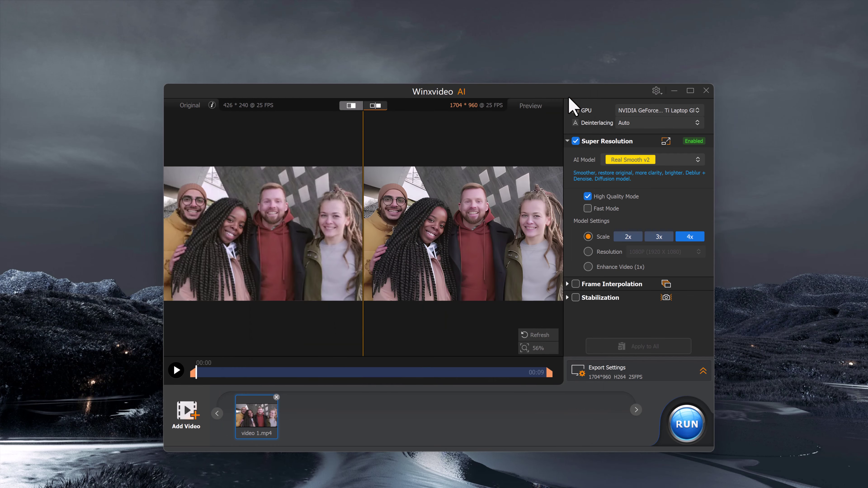
pyautogui.scroll(1, 497, 239)
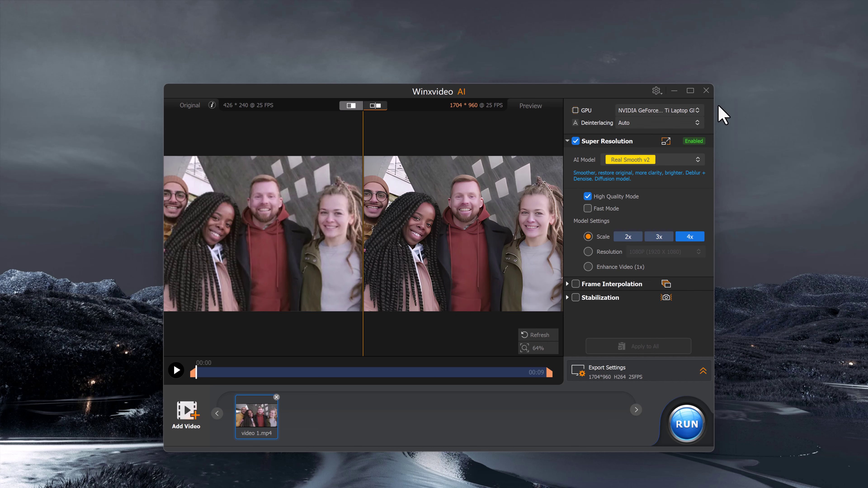
pyautogui.click(706, 91)
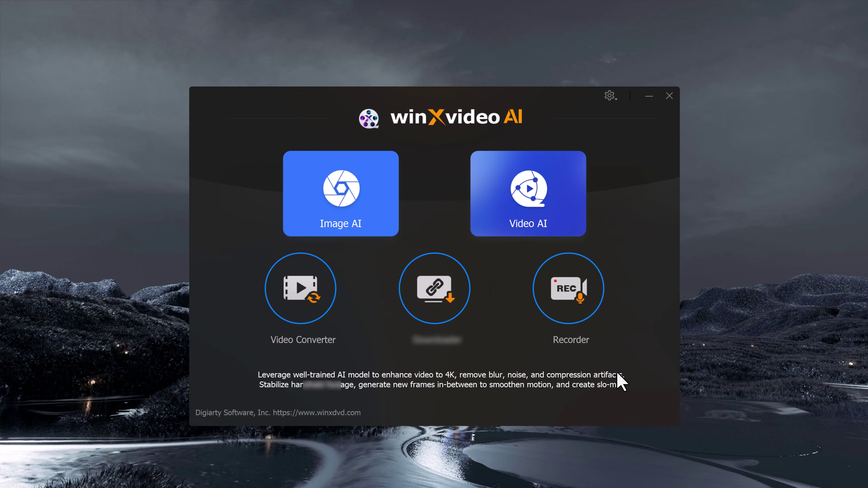